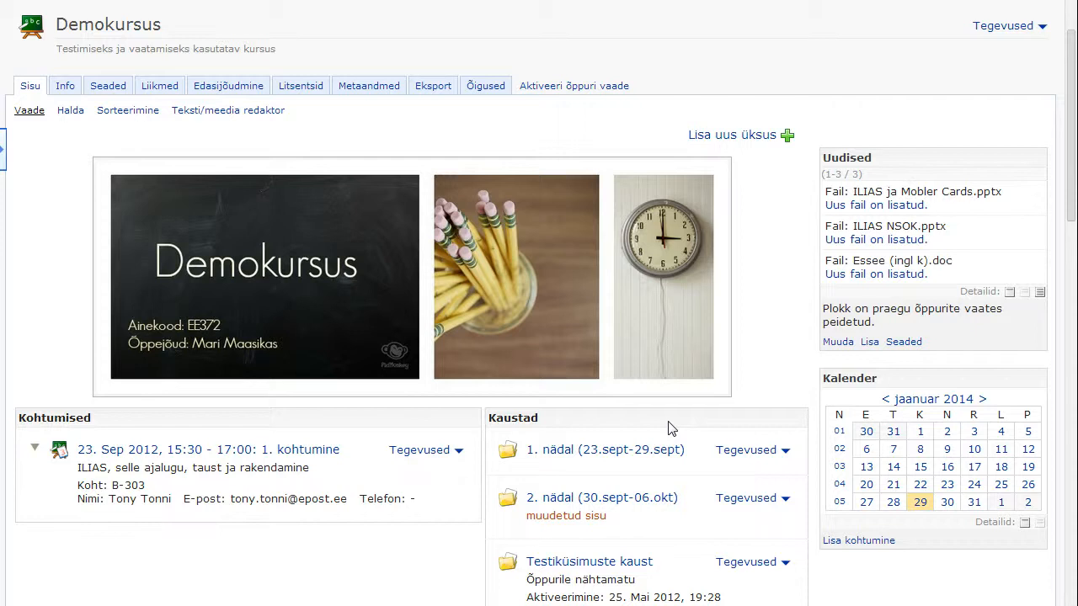
- Add a new survey question pool (Küsitluse varamu) named "Uue küsitluse varamu" to the Demokursus course
click(783, 134)
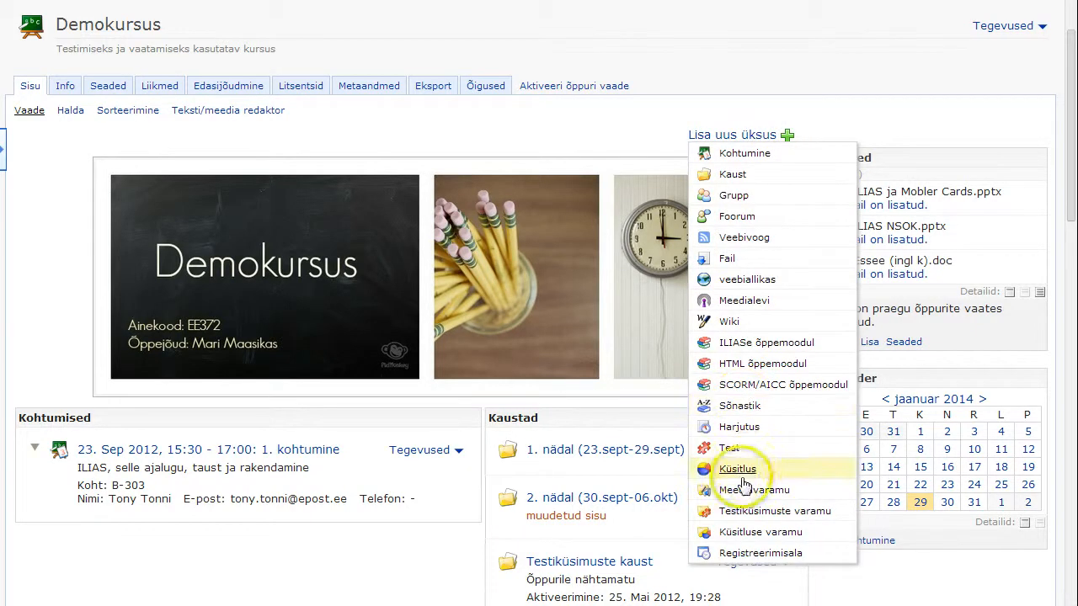
click(758, 534)
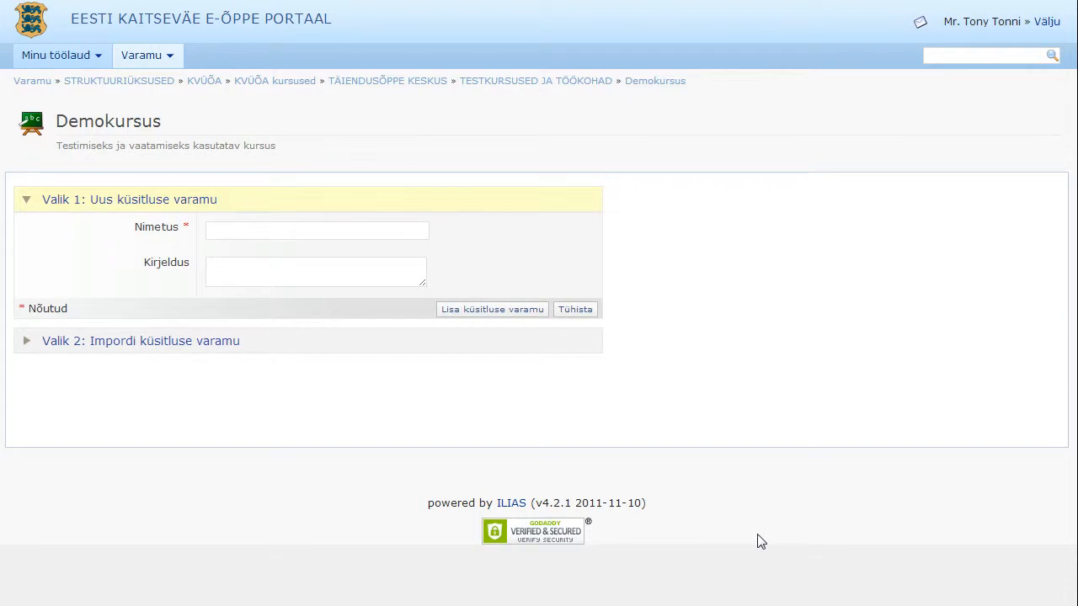
click(388, 230)
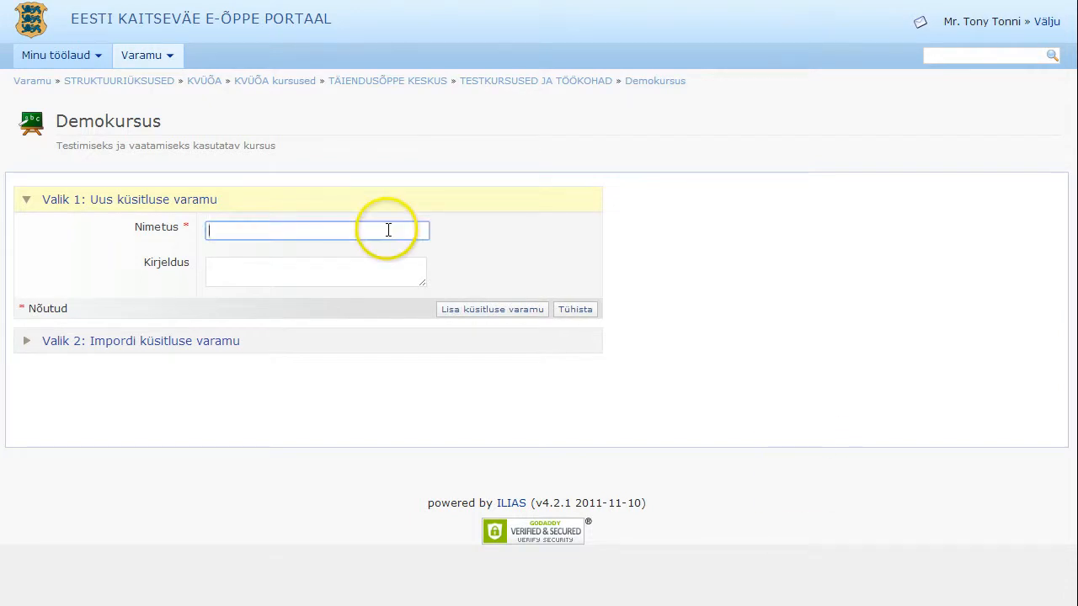
text(Uue küsitluse vara)
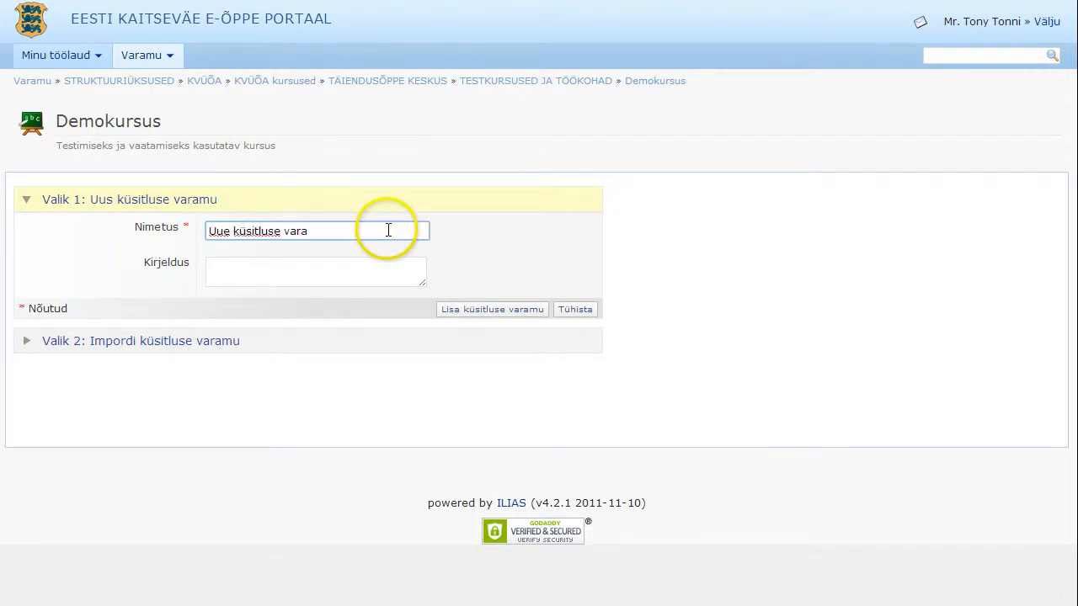
text(mu)
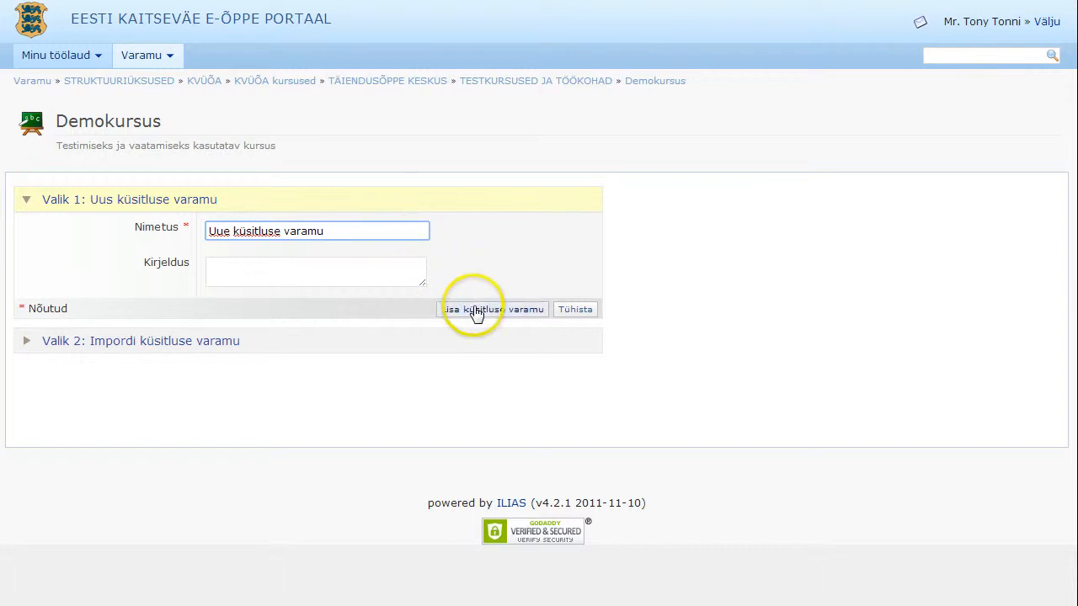
click(474, 310)
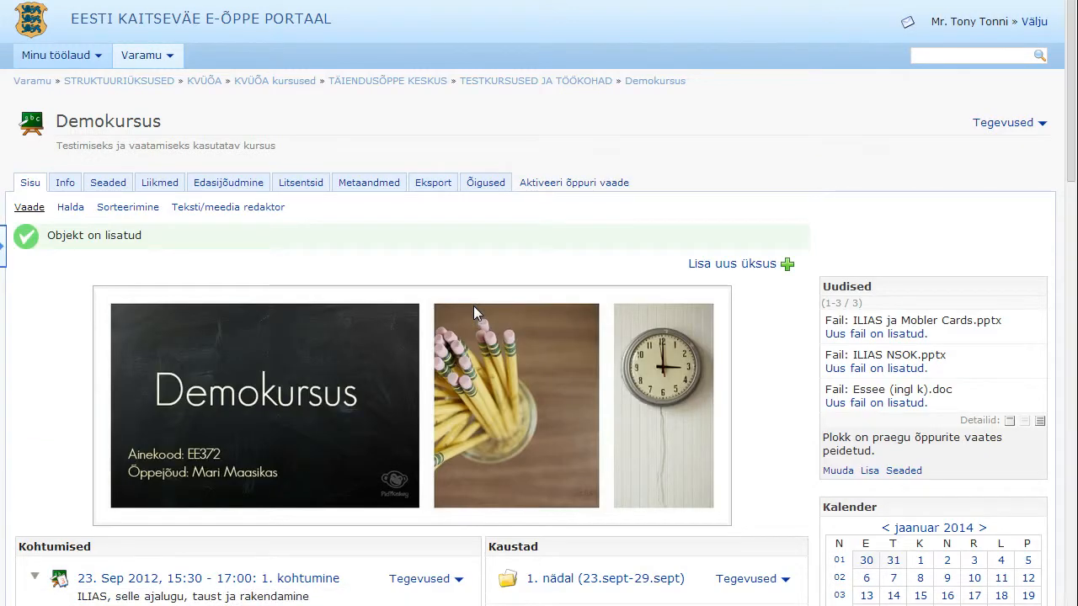
- Open the "Uue küsitluse varamu" pool from the course content and start a new Maatriksküsimus in it
scroll(144, 284, down, 9)
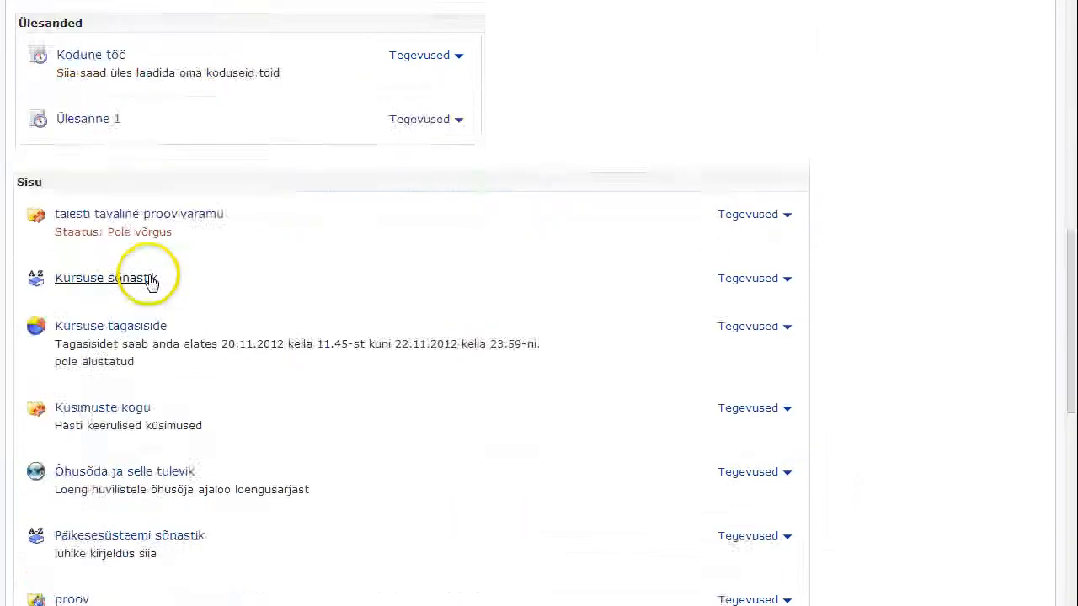
scroll(150, 280, down, 6)
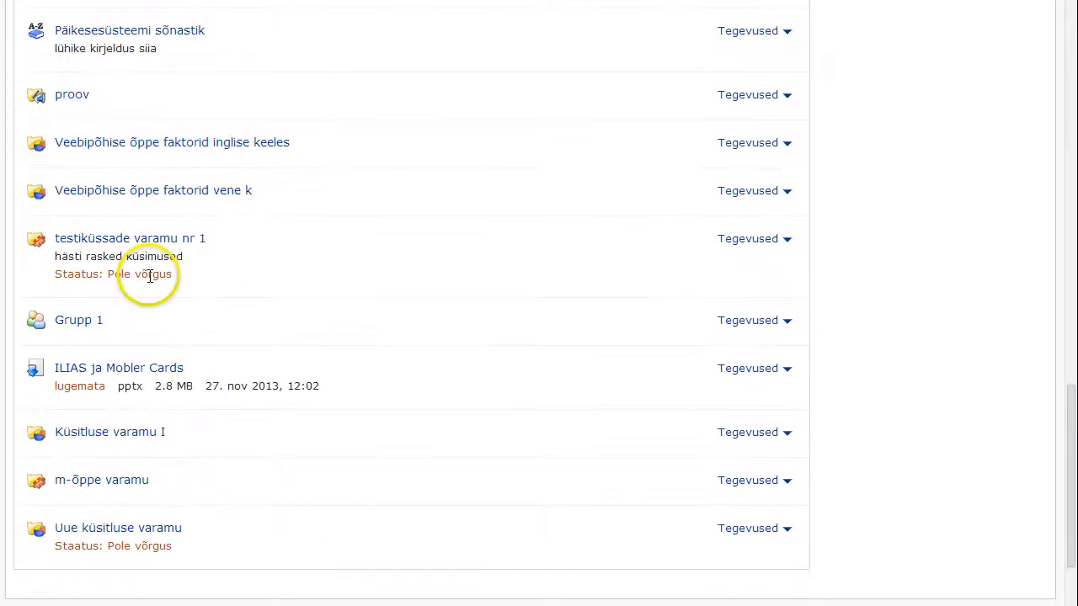
click(122, 528)
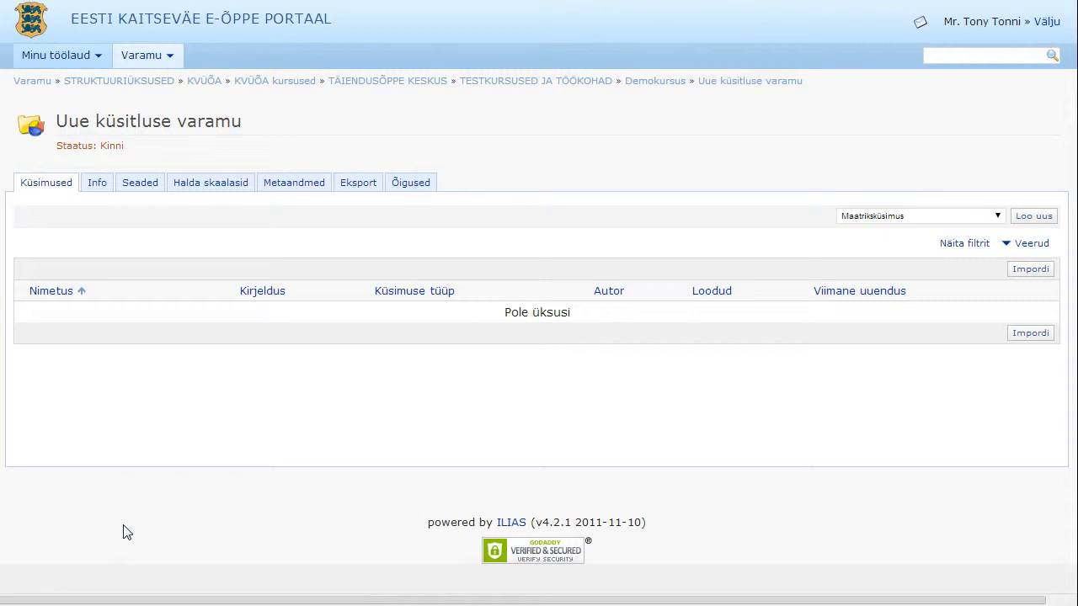
click(57, 193)
click(994, 221)
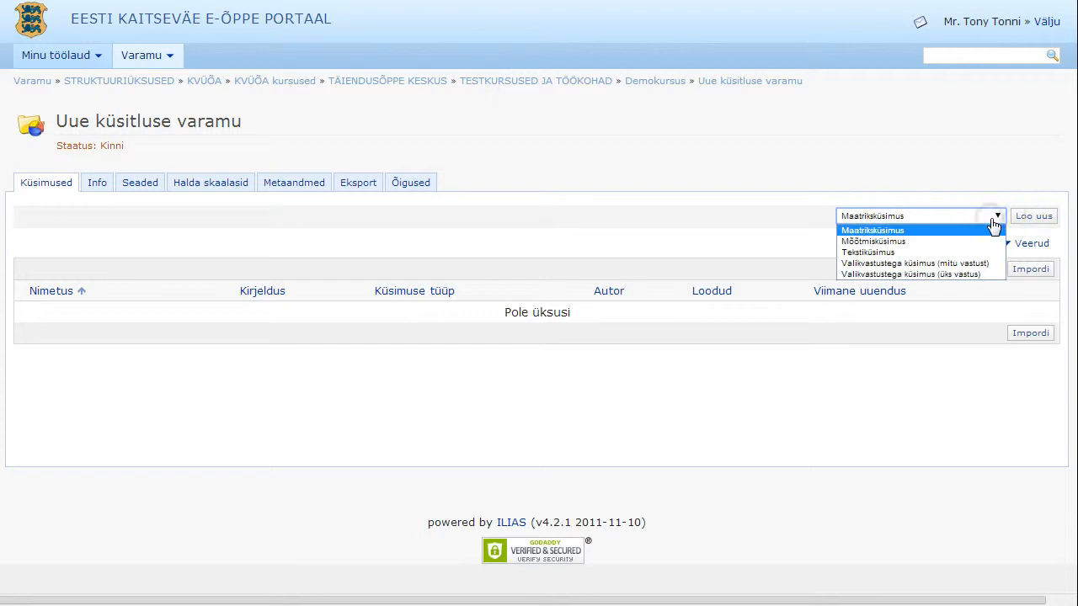
click(899, 229)
click(1037, 219)
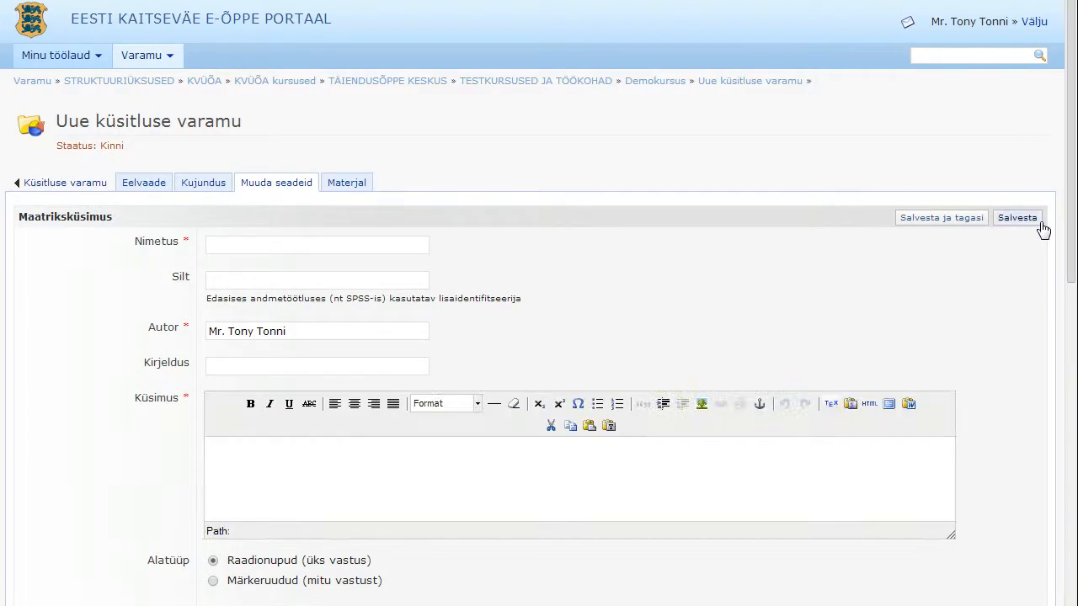
- Name the matrix question "Küsitlus 1 Küs 1" and enter the question text "Kuidas hindad seda videot?"
click(337, 243)
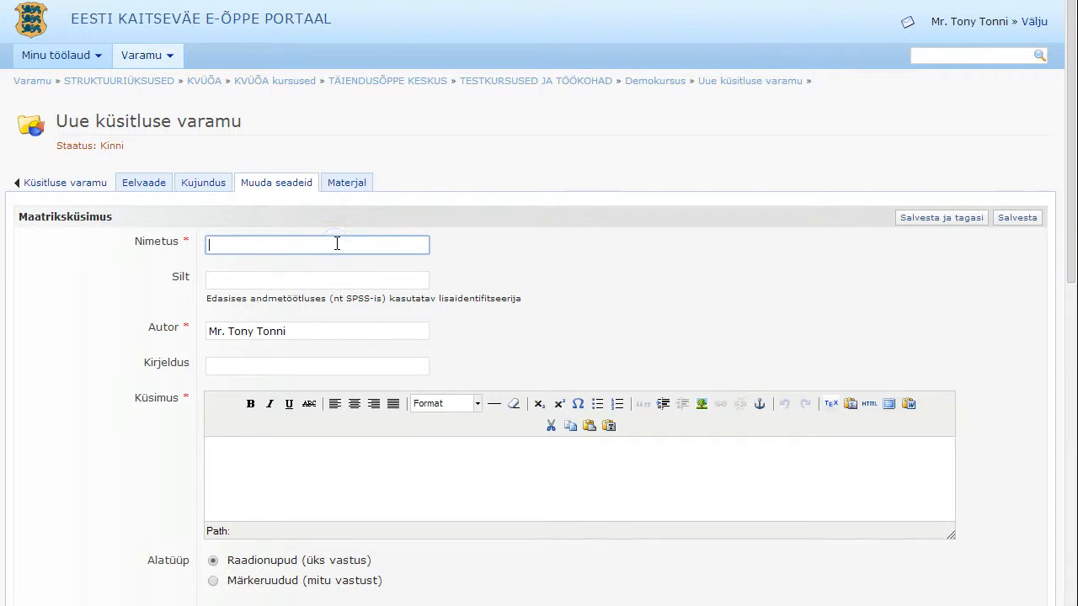
text(Küsitlus 1 Küs 1)
click(321, 287)
click(266, 471)
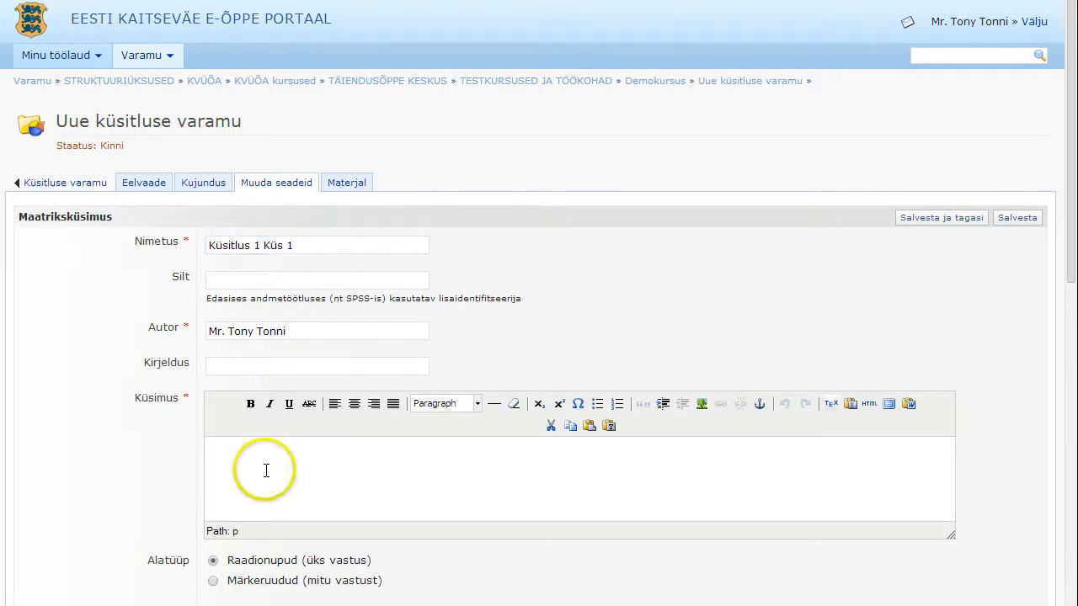
text(Kuidas hindad seda videot?)
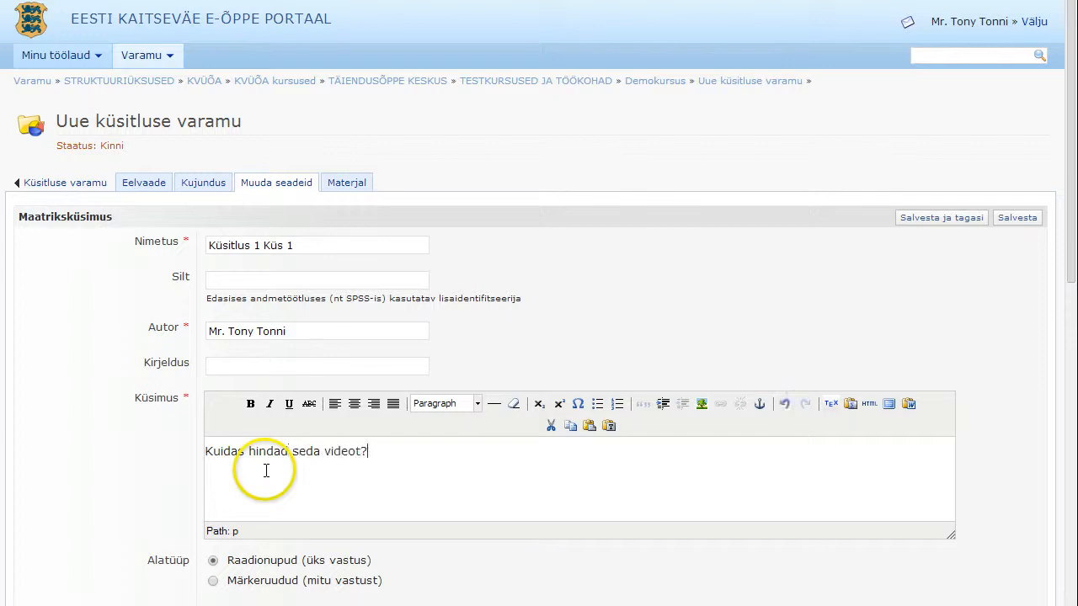
- Set the question's label (Silt) to "hinnang", then save the question and return to the pool
scroll(266, 470, down, 5)
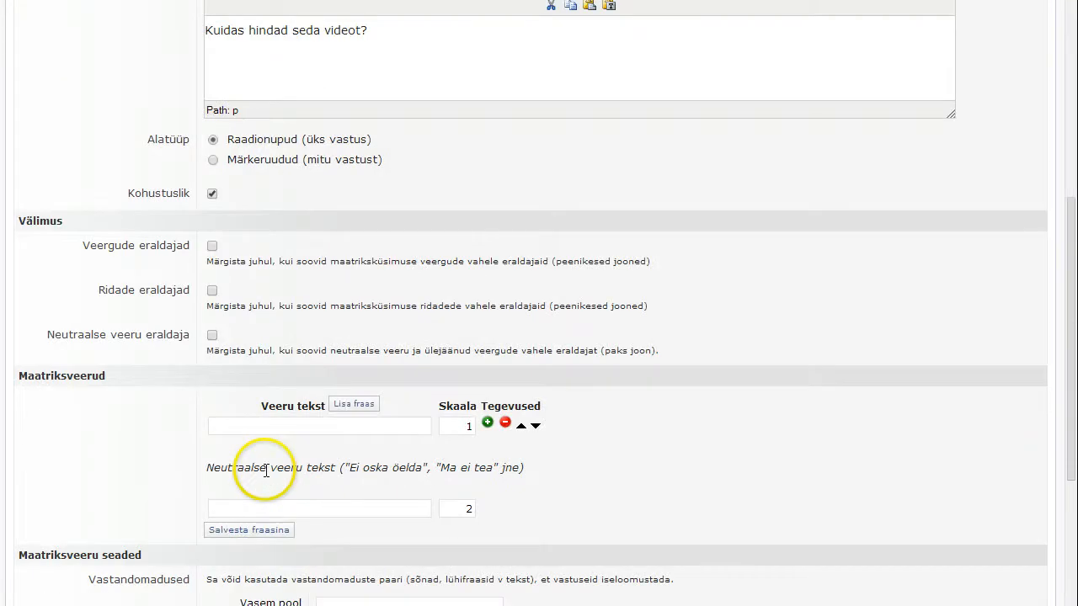
scroll(266, 471, up, 5)
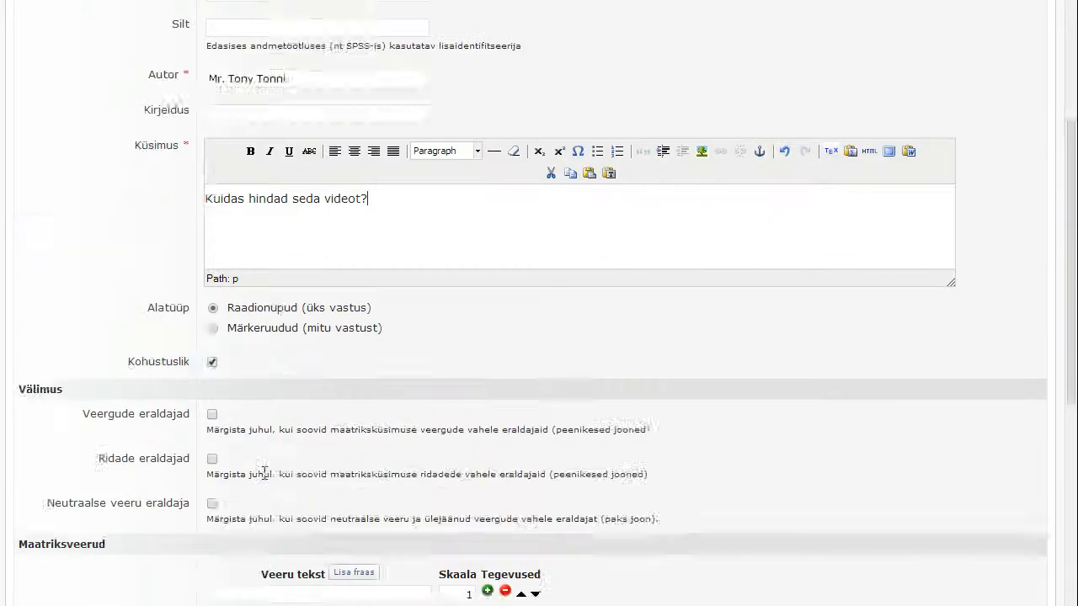
click(295, 279)
text(hinnang)
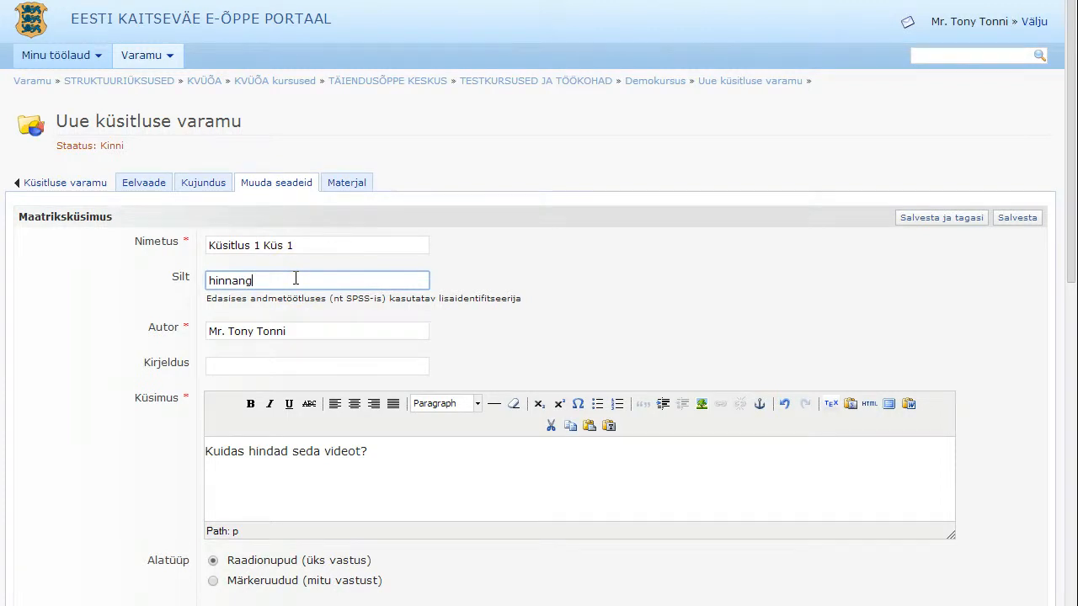
scroll(294, 279, down, 6)
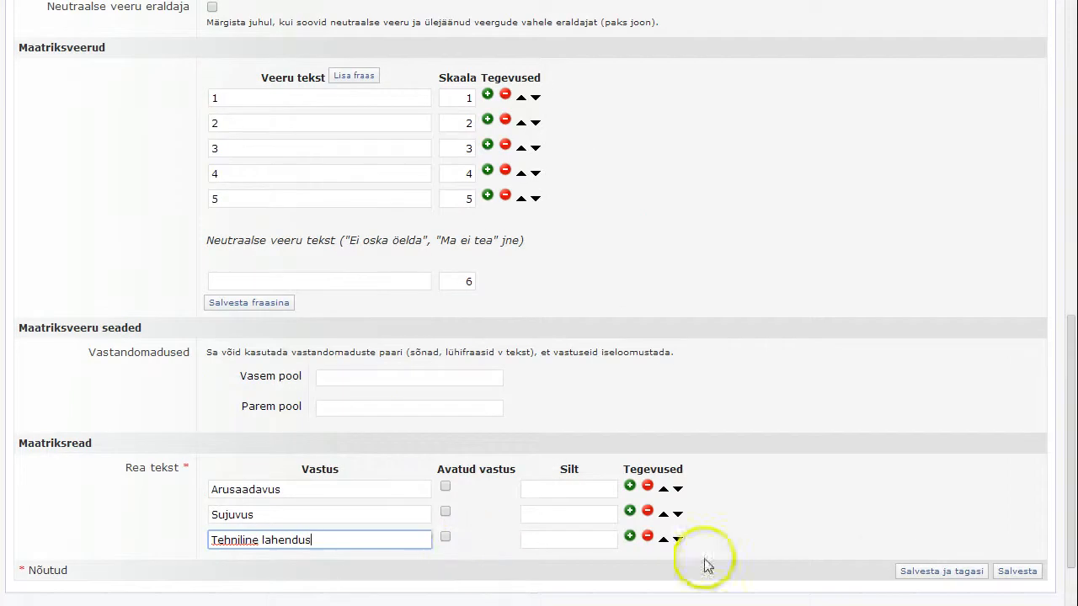
click(938, 577)
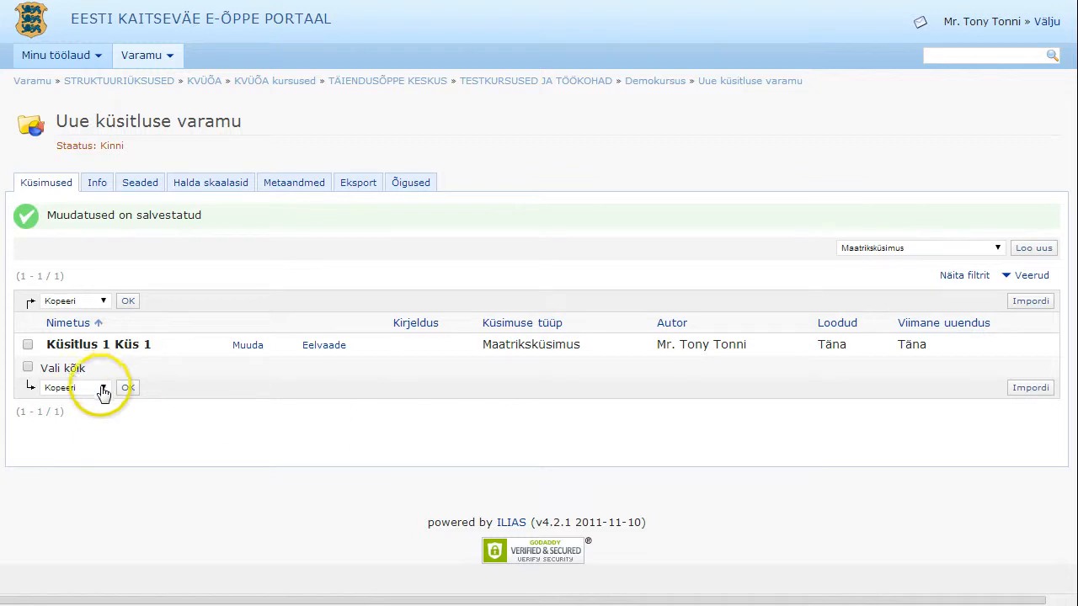
- Preview the question "Küsitlus 1 Küs 1", return to the pool's question list and check which actions can be applied to questions
click(330, 353)
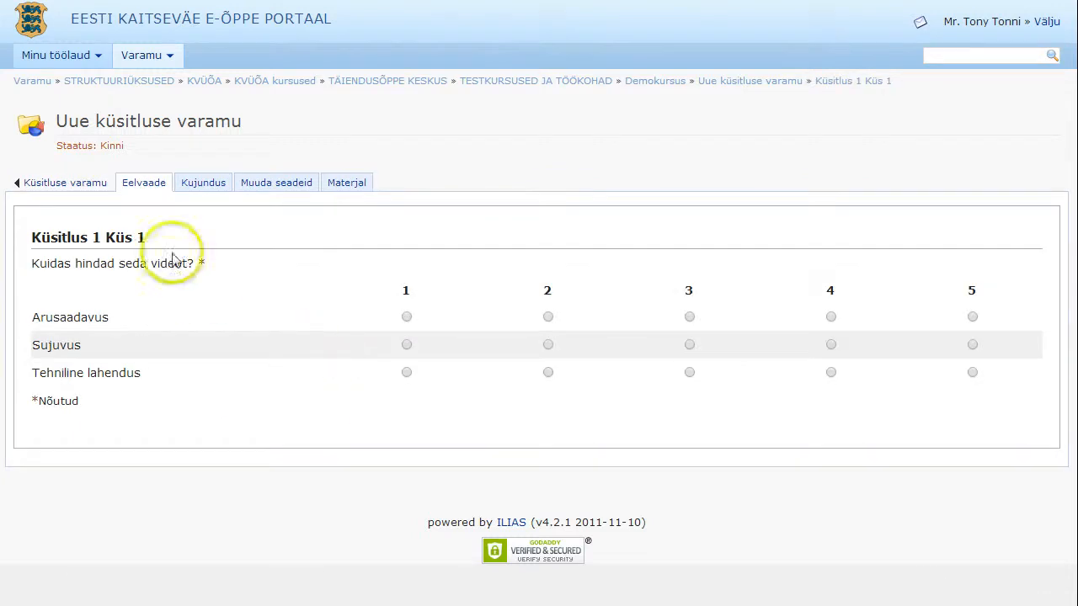
click(62, 183)
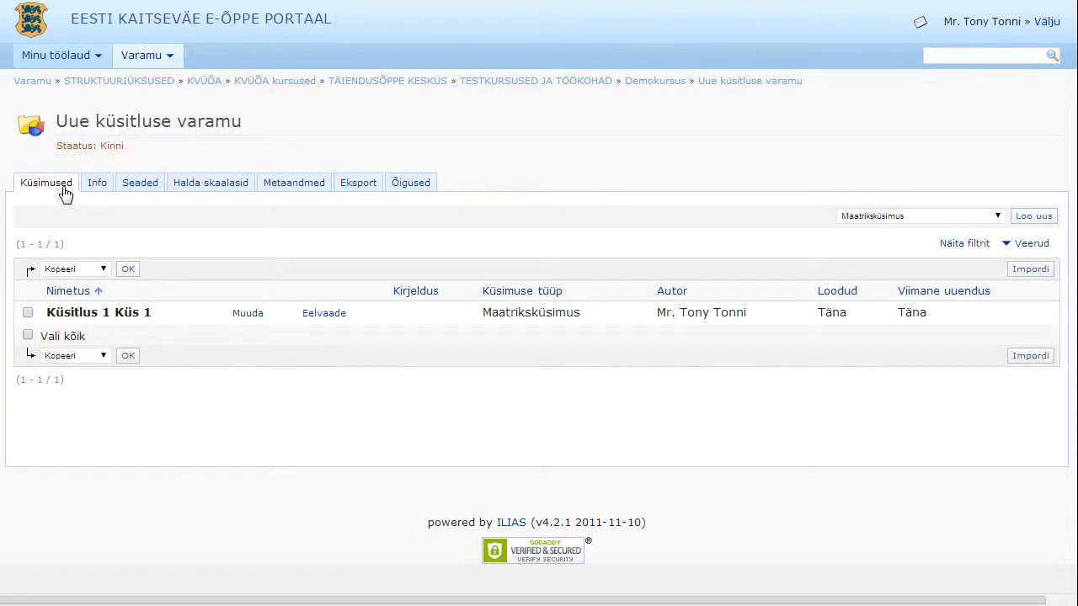
click(101, 269)
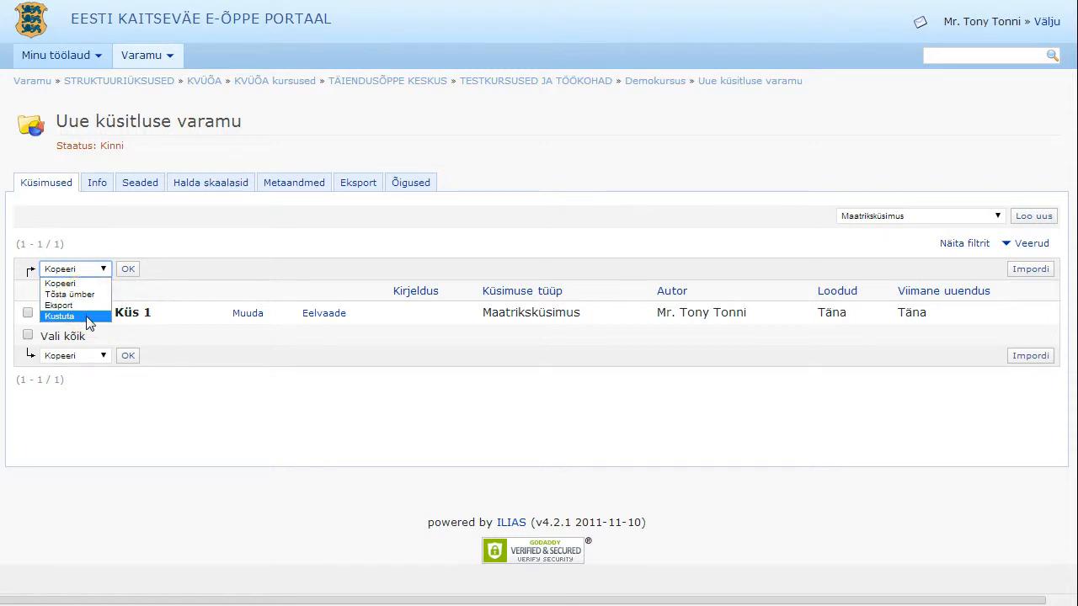
click(122, 286)
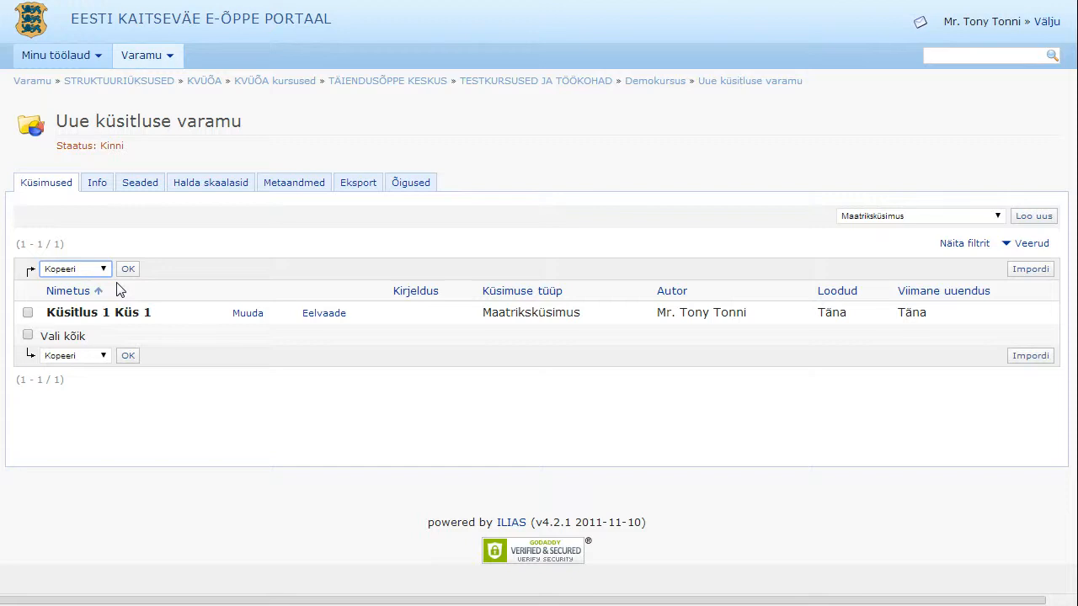
- Duplicate the question "Küsitlus 1 Küs 1" by copying it and pasting it into the same pool
click(28, 312)
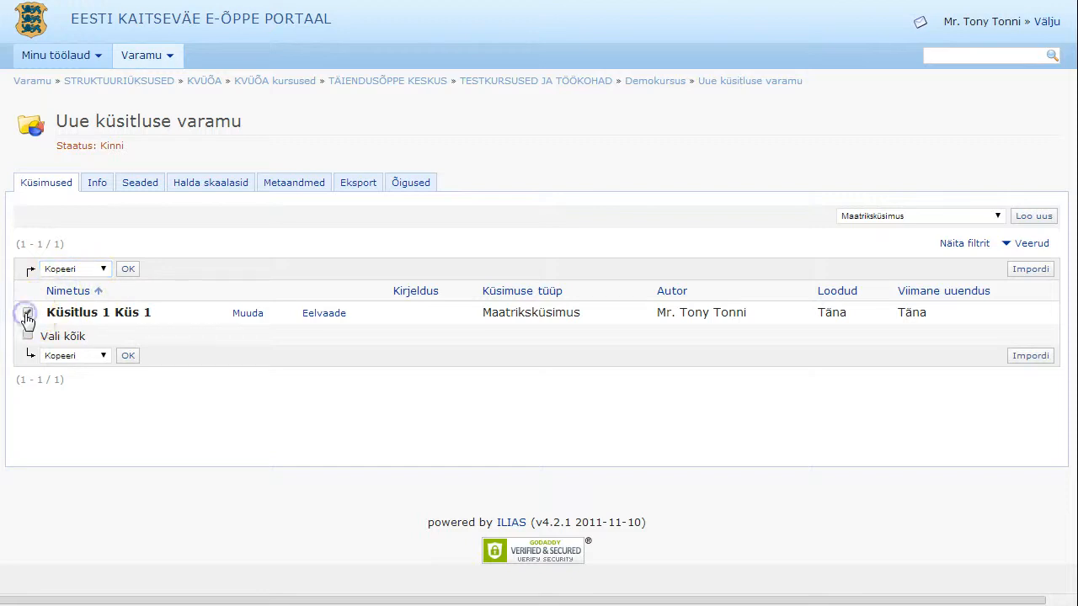
click(128, 355)
click(128, 355)
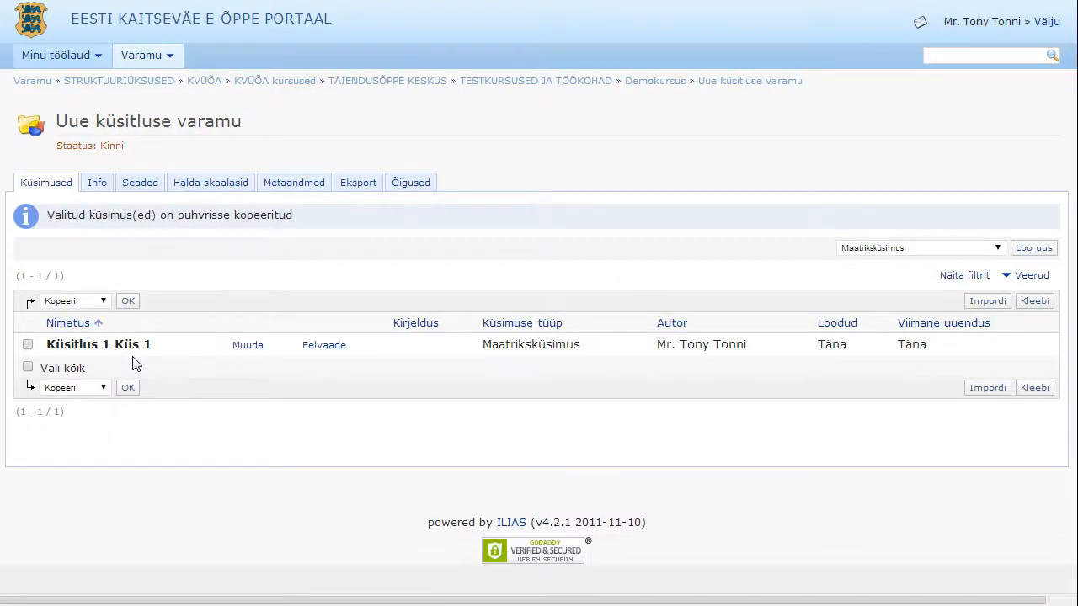
click(1034, 300)
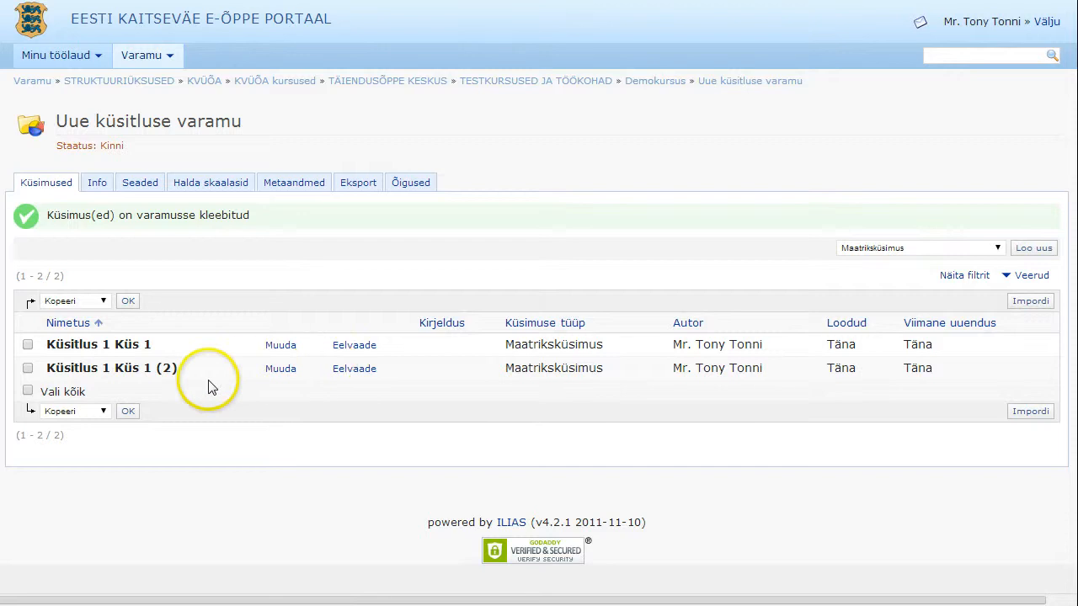
- Go back to Demokursus, open the pool "Küsitluse varamu I" and copy all of its questions
click(650, 82)
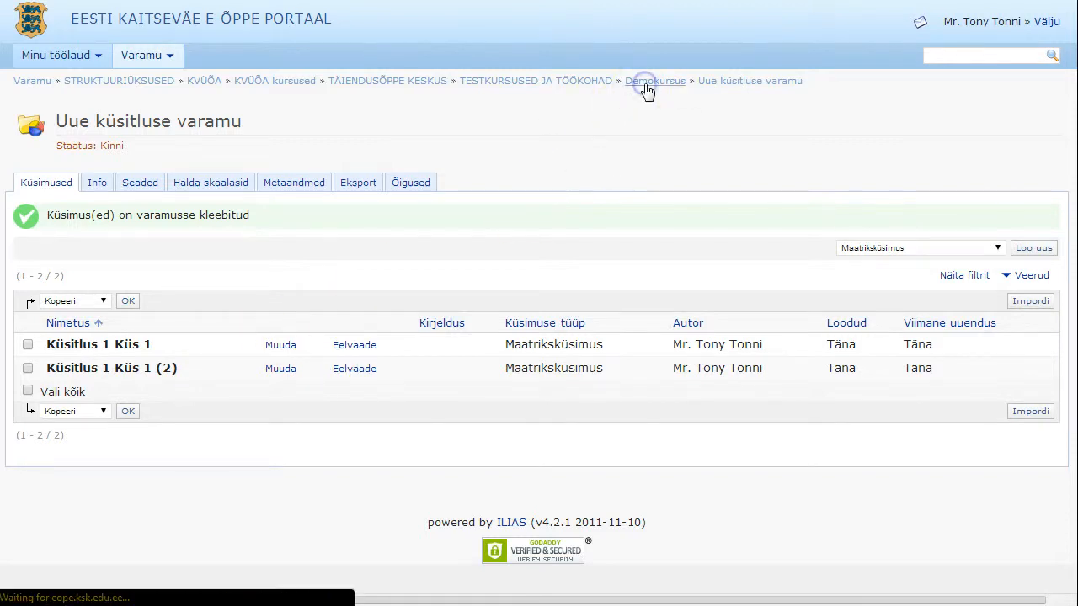
scroll(224, 365, down, 15)
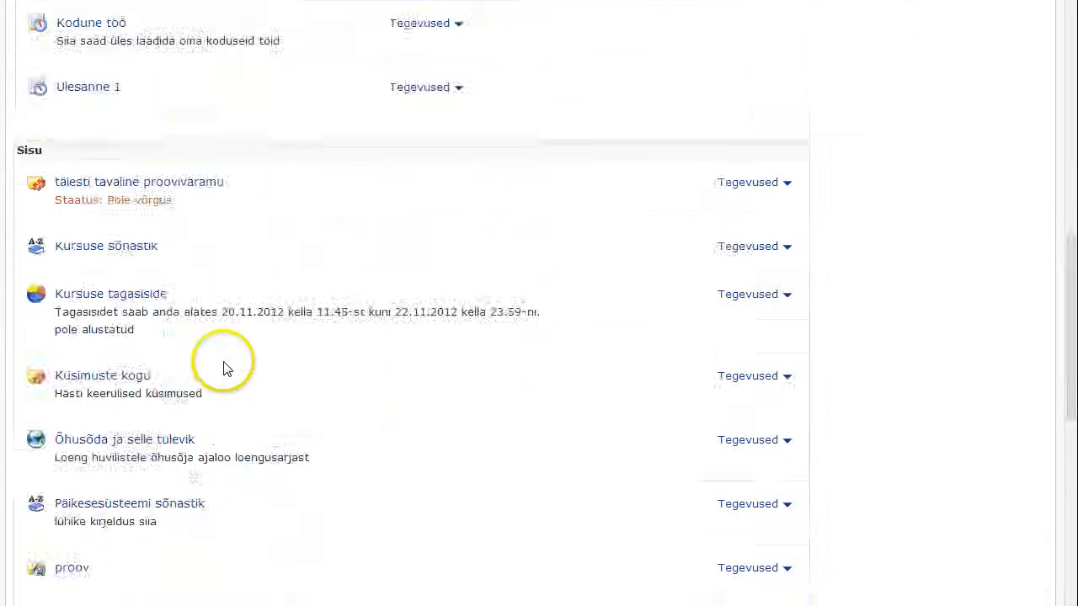
click(139, 315)
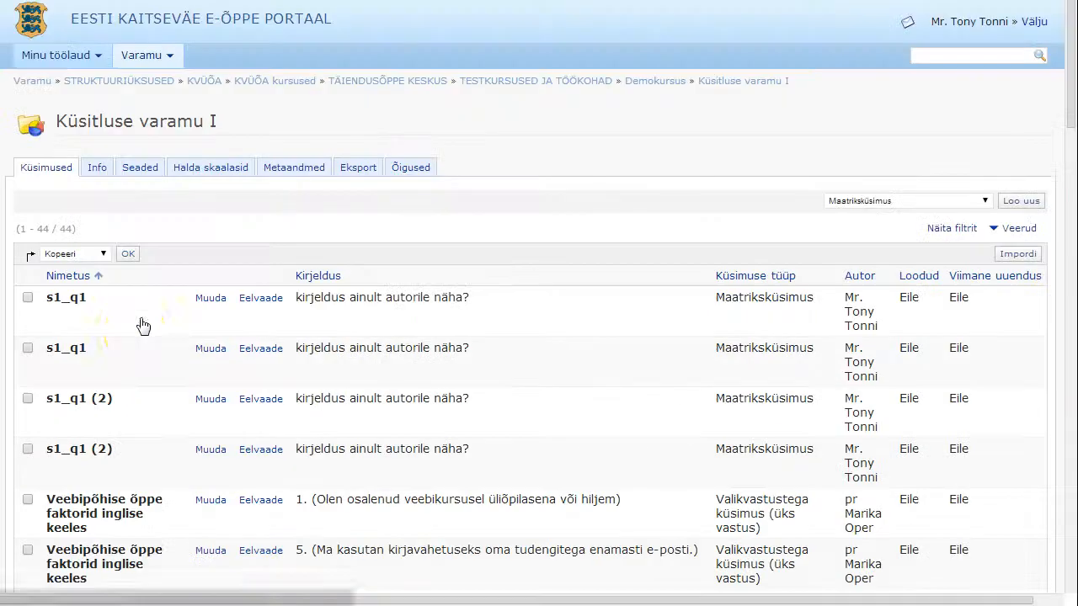
click(135, 333)
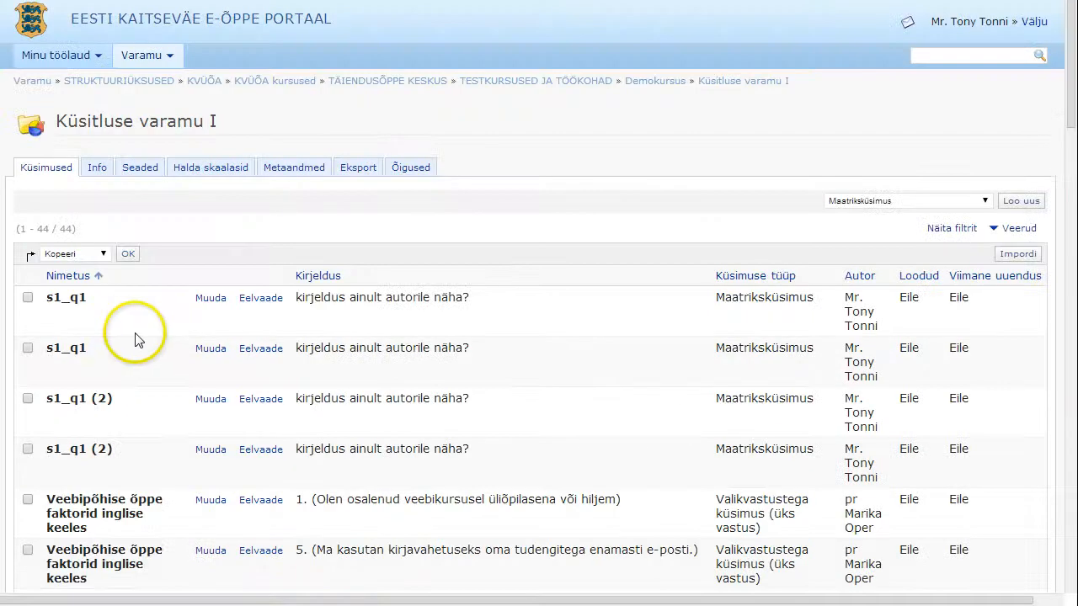
scroll(139, 340, down, 15)
click(27, 432)
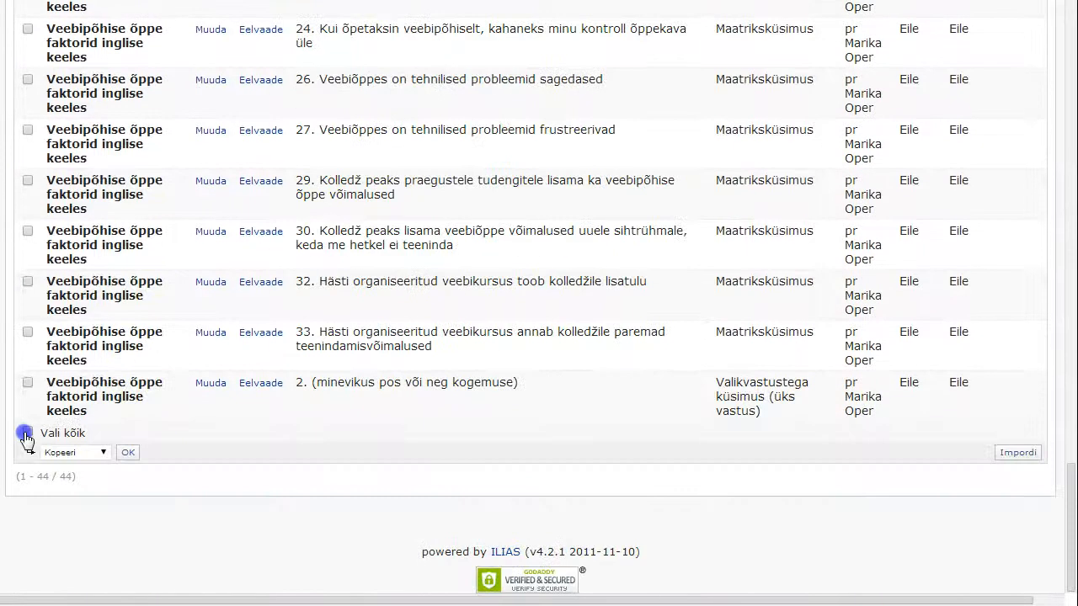
click(116, 452)
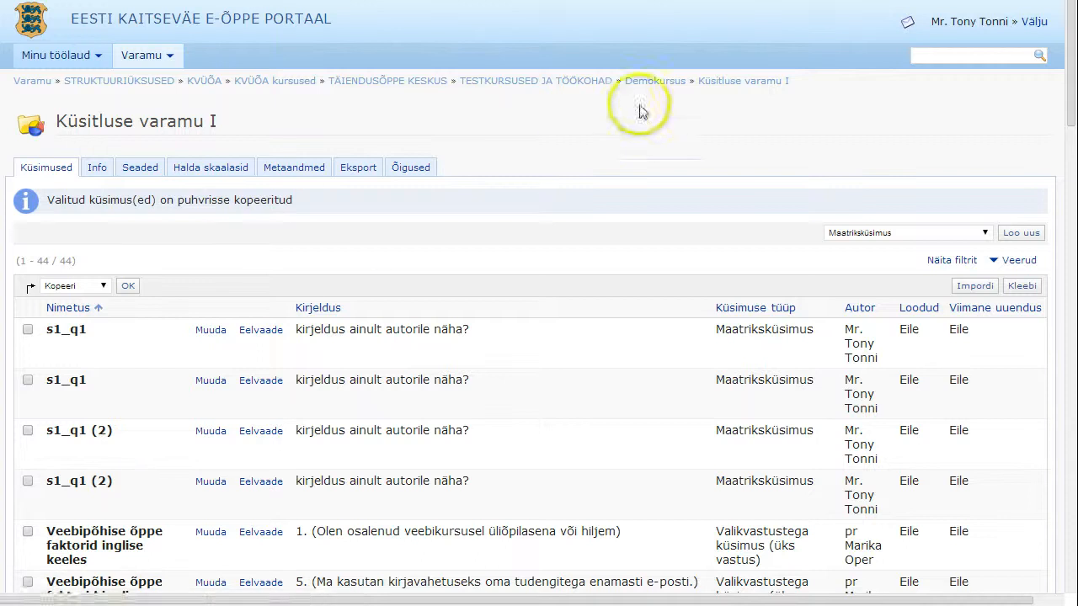
- Return through Demokursus to the pool "Uue küsitluse varamu", paste the copied questions there and review the extended list
click(651, 85)
scroll(163, 413, down, 10)
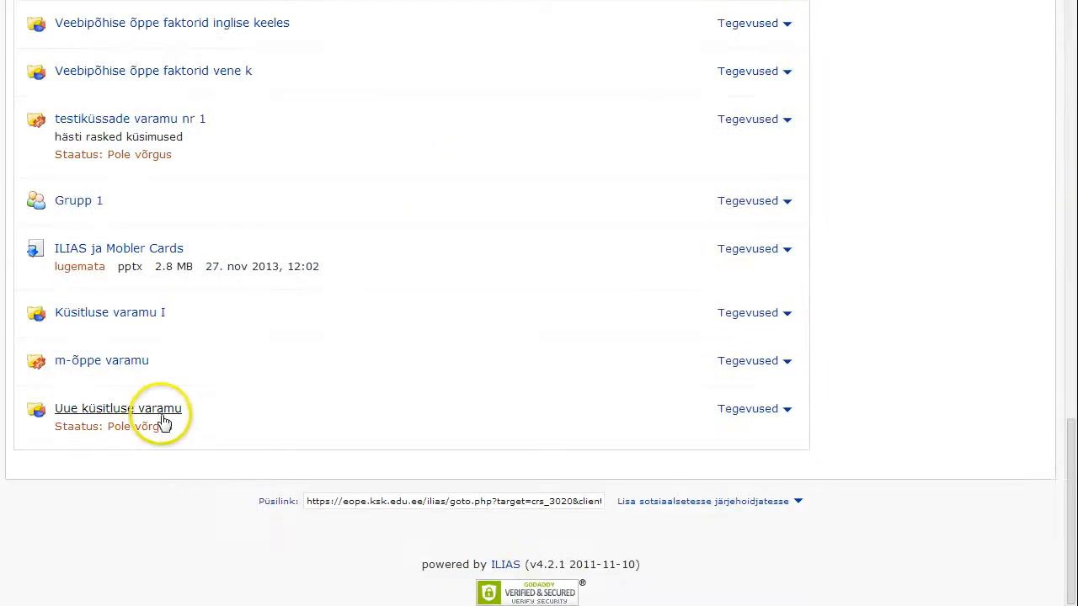
click(163, 419)
click(1035, 271)
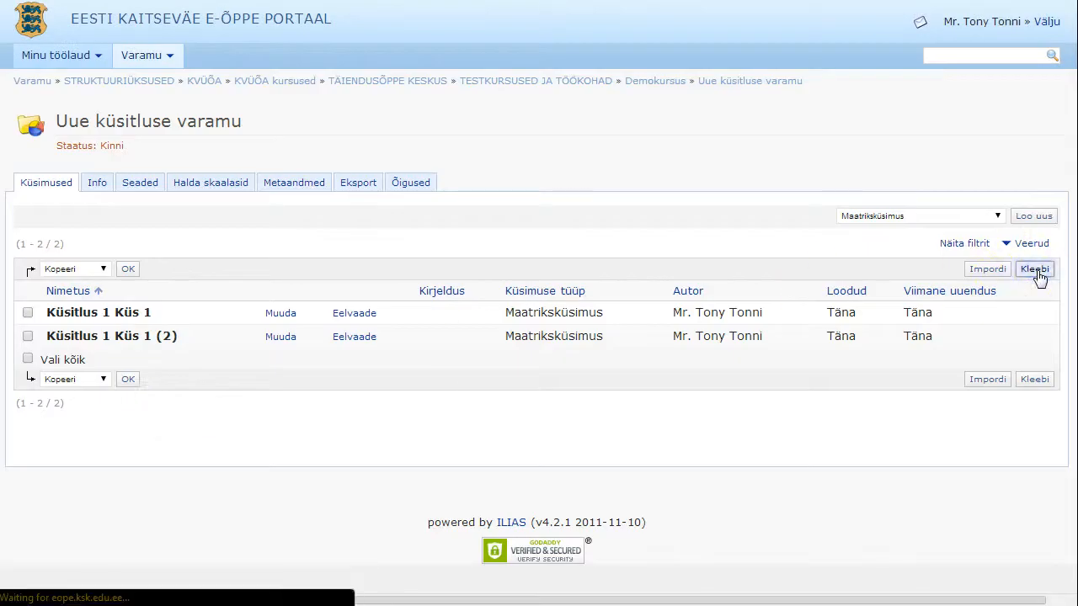
scroll(156, 306, down, 15)
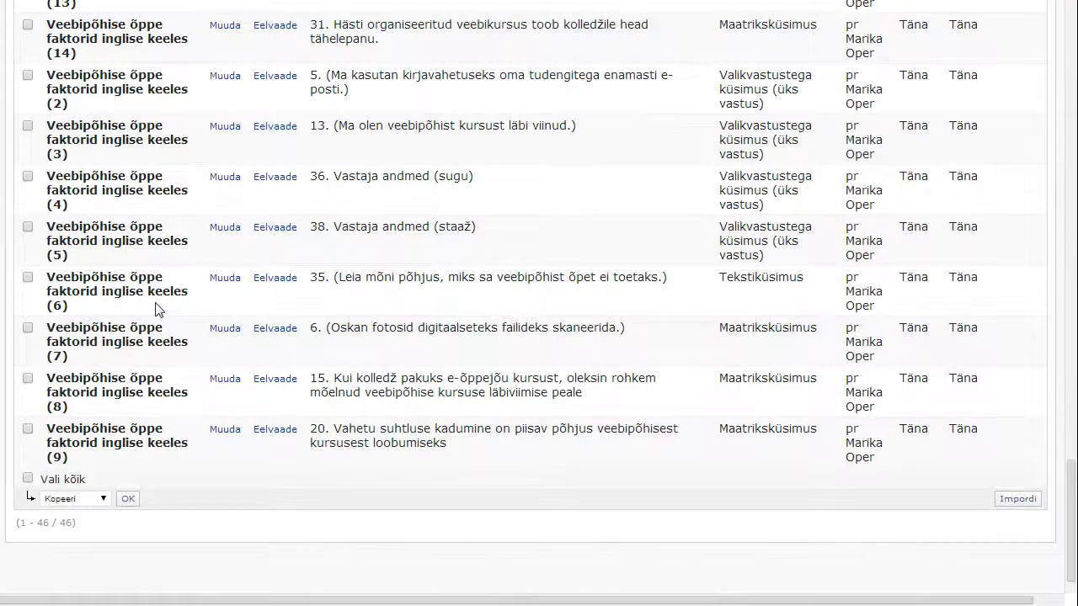
- Show the question list's filter and search the pool's questions by the author's first name
scroll(156, 310, down, 1)
scroll(156, 310, up, 15)
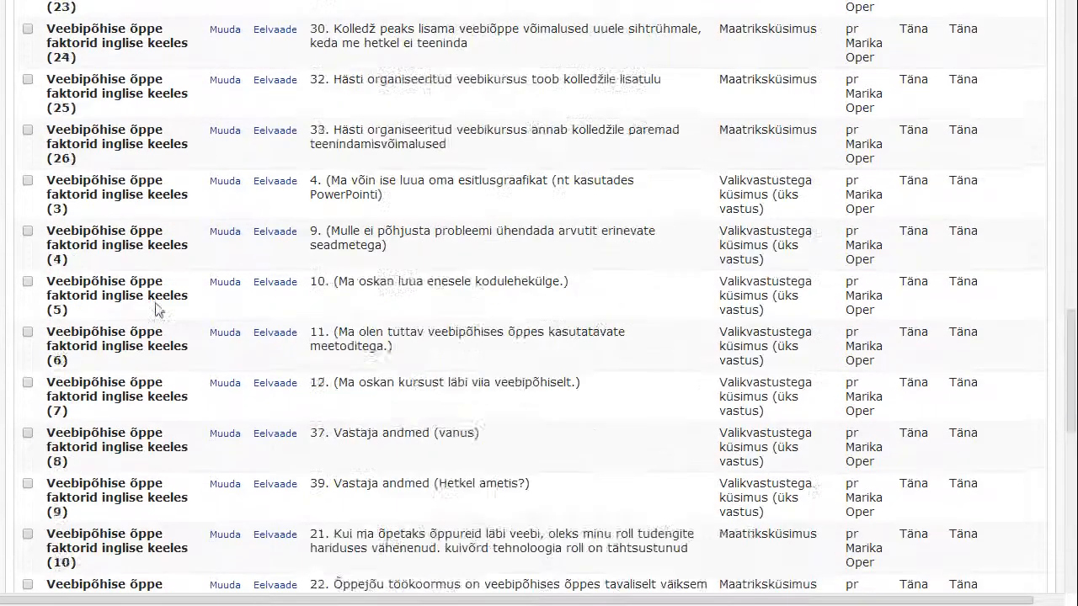
scroll(156, 310, up, 5)
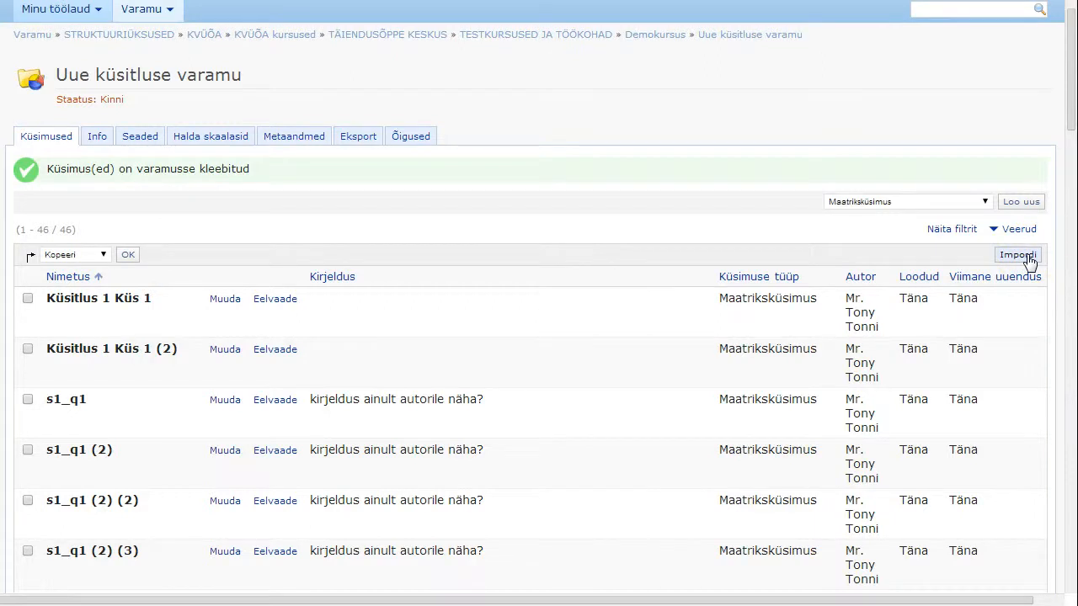
scroll(602, 337, down, 10)
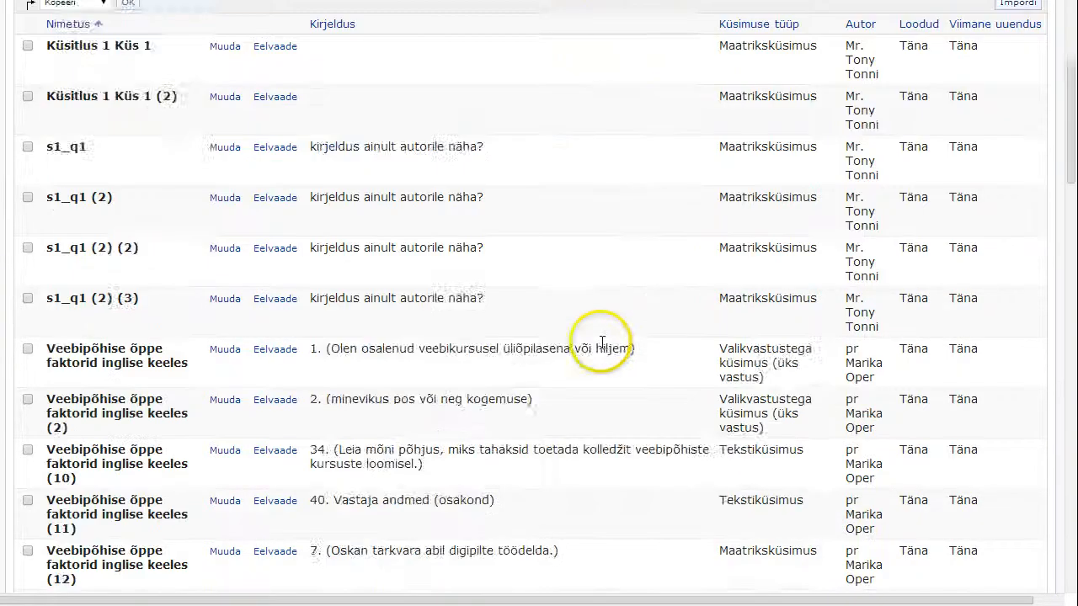
scroll(604, 350, up, 10)
scroll(603, 349, up, 1)
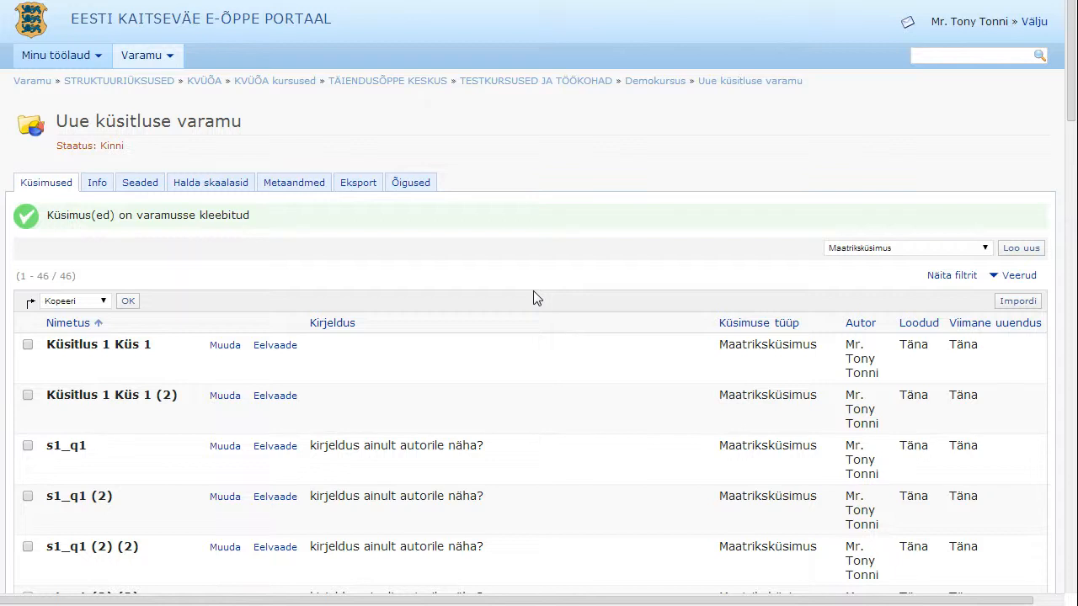
click(952, 276)
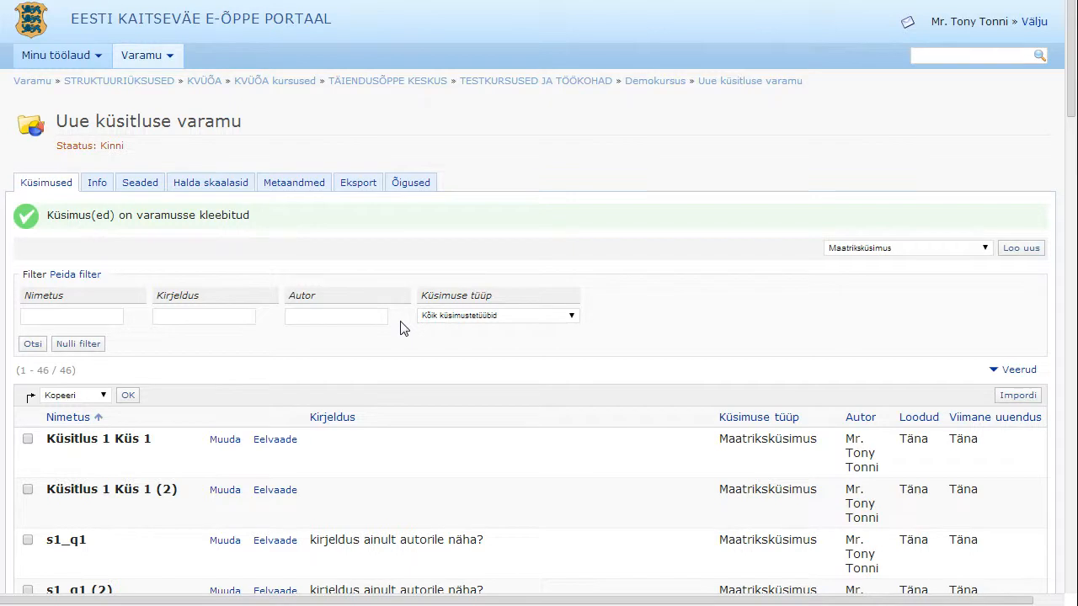
click(339, 316)
text(tony)
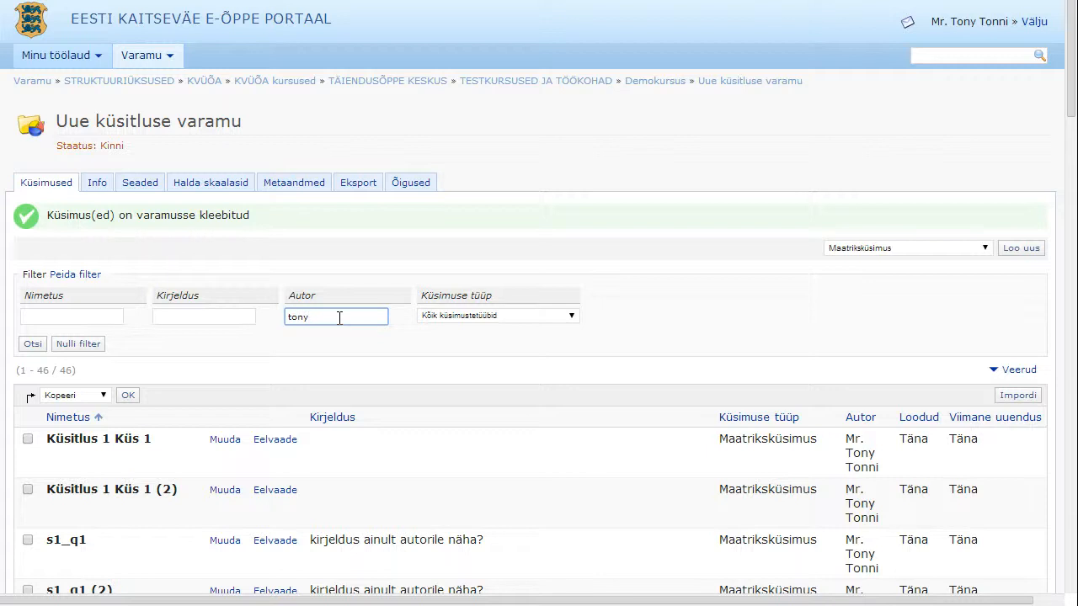
click(33, 344)
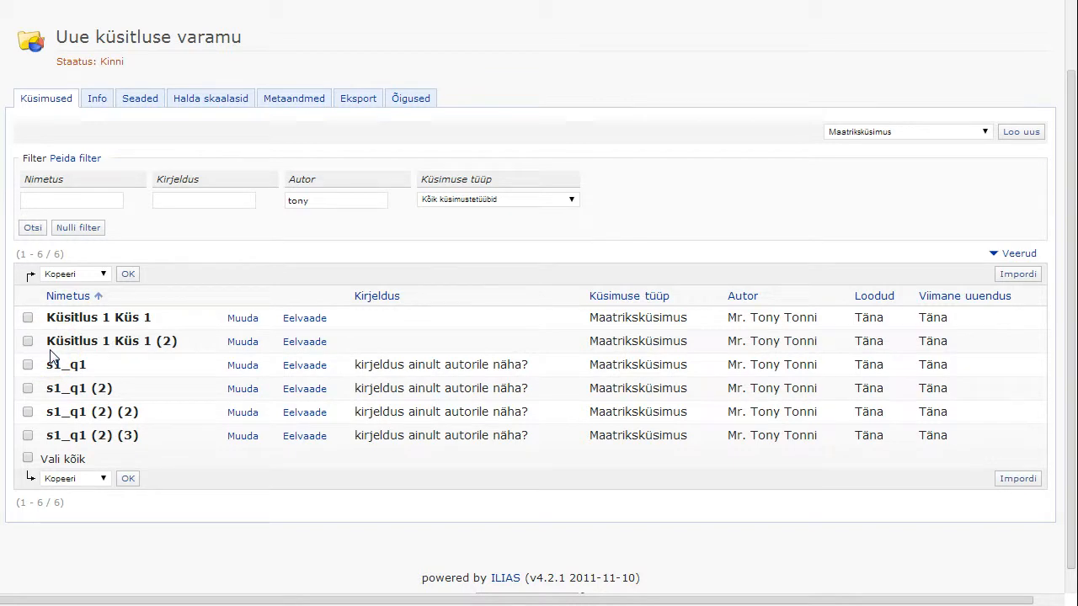
- Reset the author filter and filter the questions by the type "Tekstiküsimus"
click(78, 228)
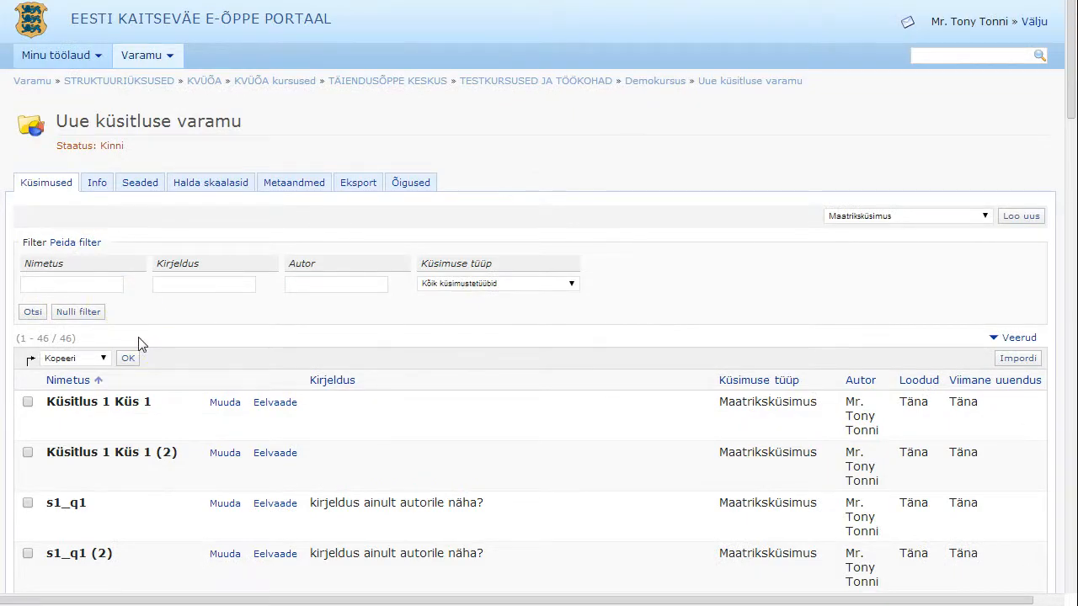
click(504, 285)
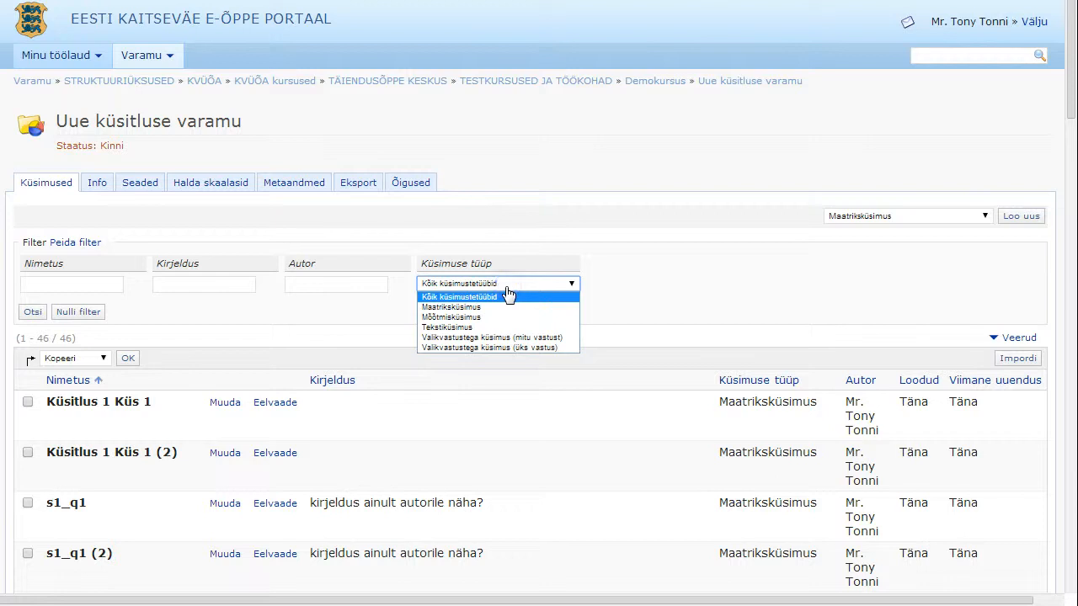
click(504, 328)
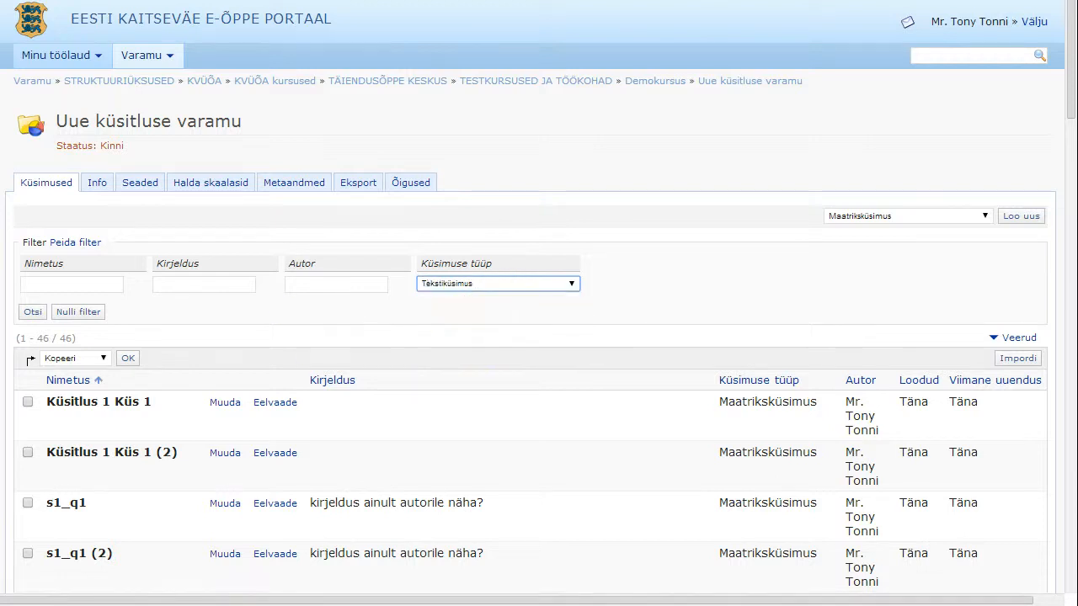
click(32, 311)
scroll(31, 323, down, 1)
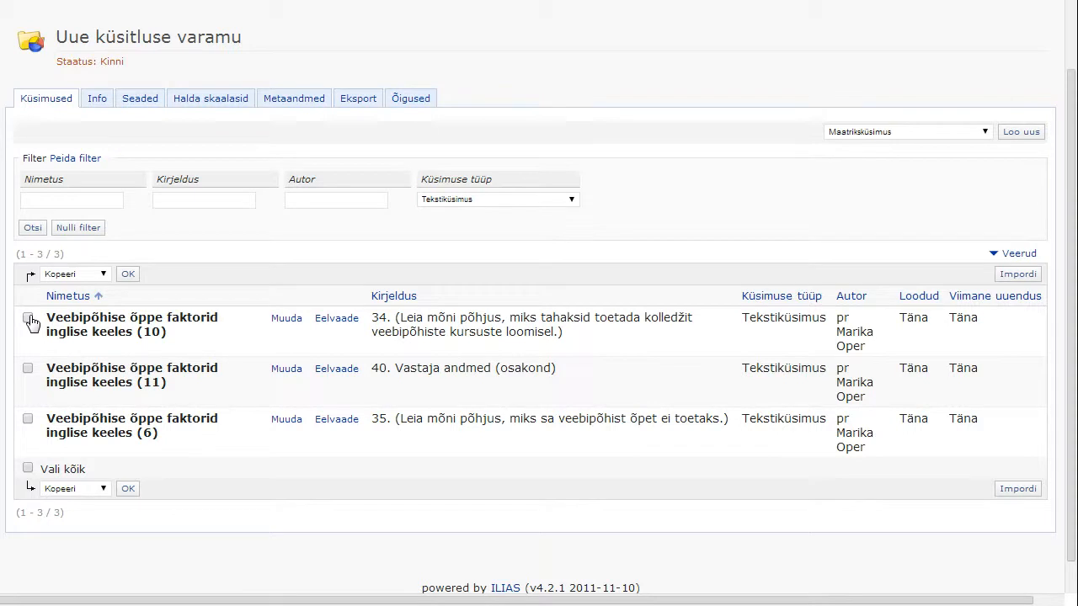
- Select all the filtered text questions and check which actions can be applied to them
click(28, 468)
click(99, 489)
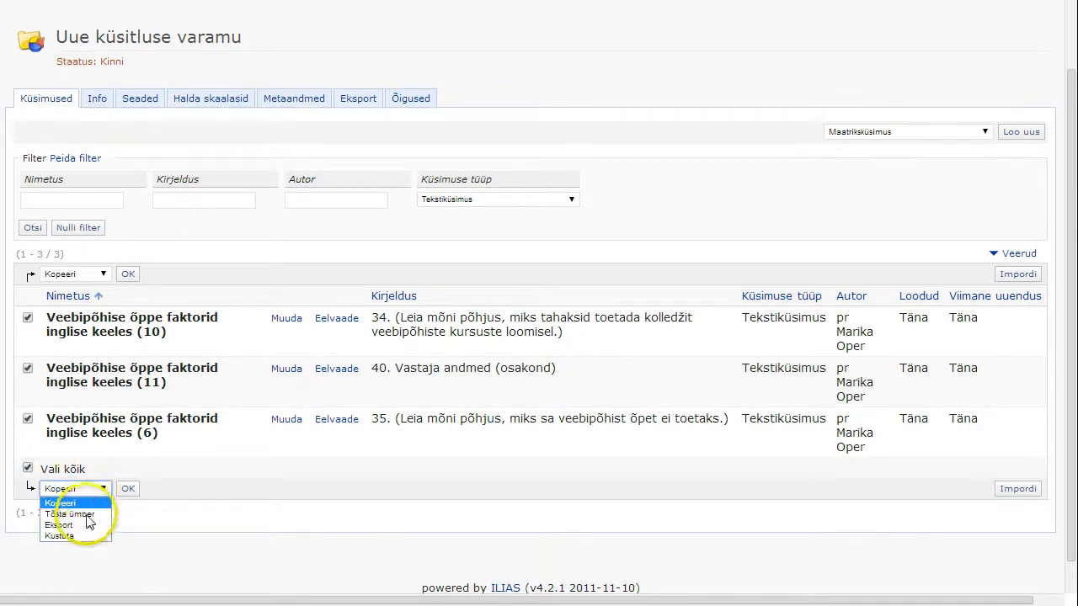
click(171, 536)
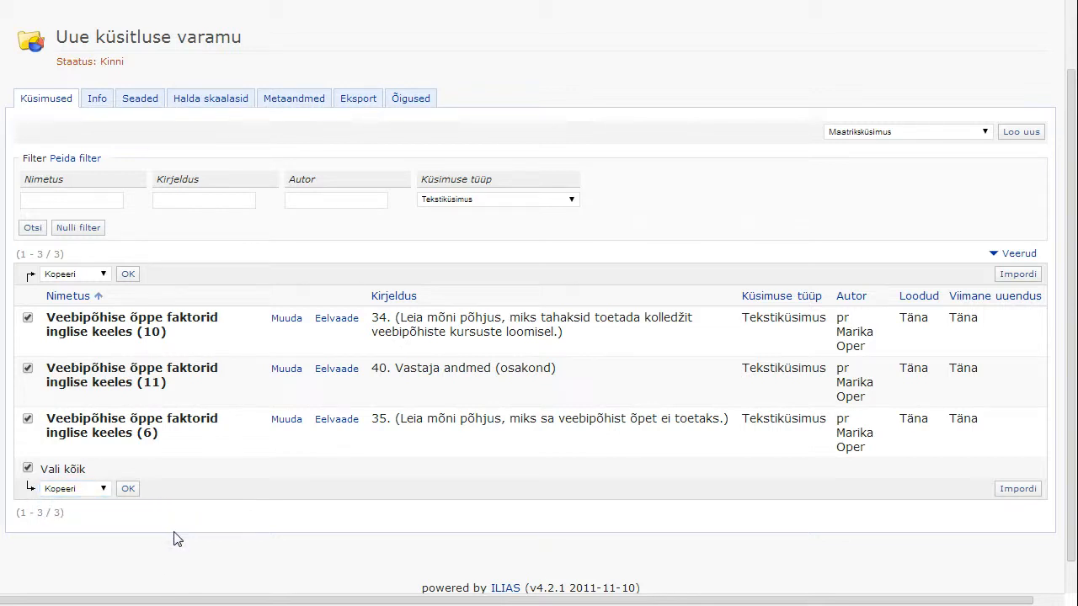
click(154, 496)
- Set the pool "Uue küsitluse varamu" online (Võrgus) in its settings and save the change
scroll(173, 217, up, 1)
click(144, 183)
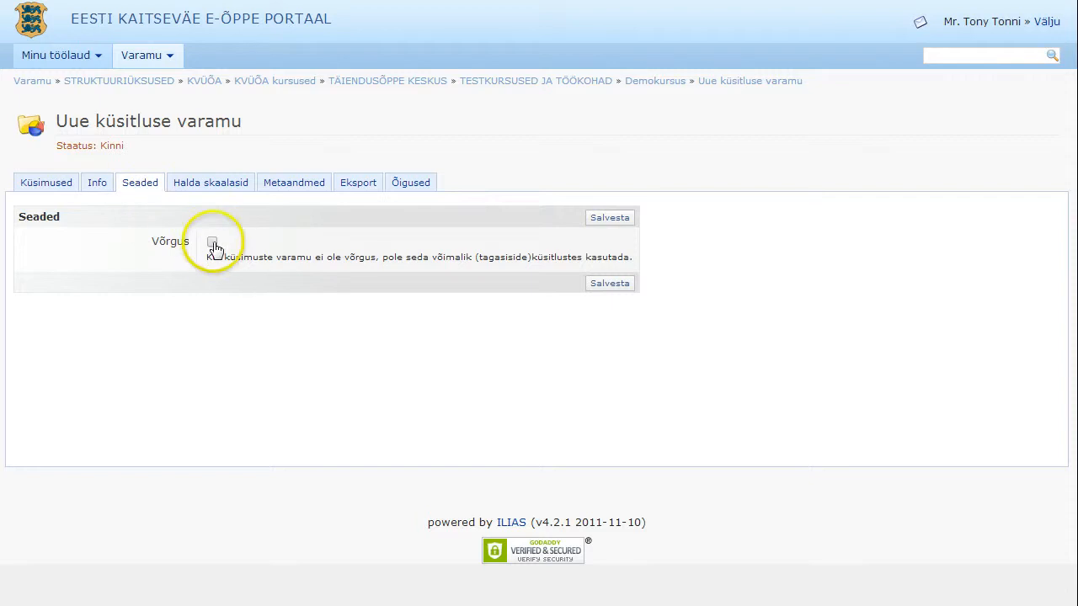
click(213, 244)
click(597, 289)
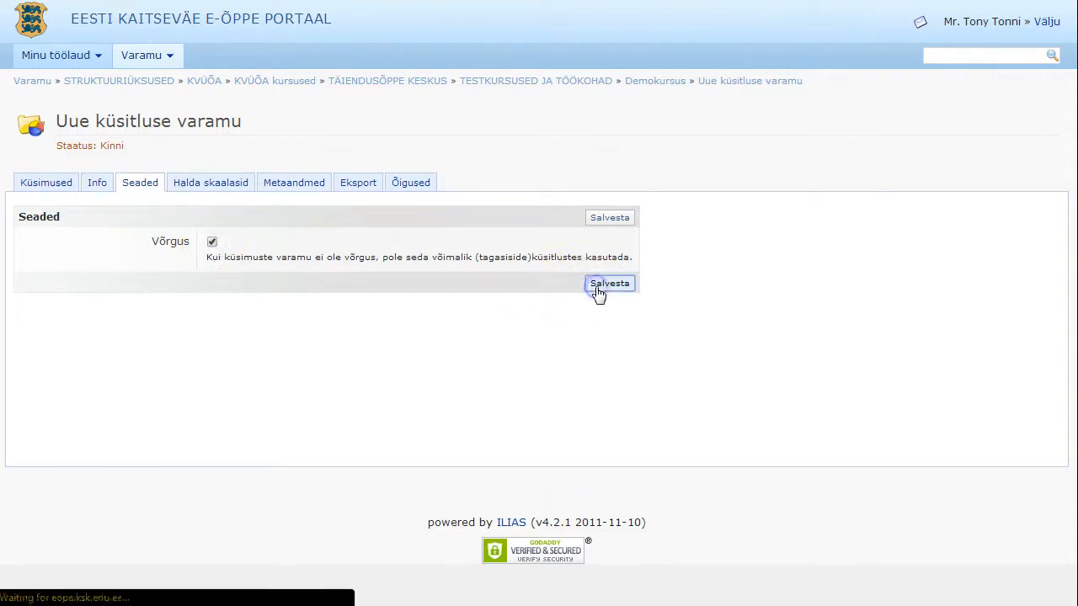